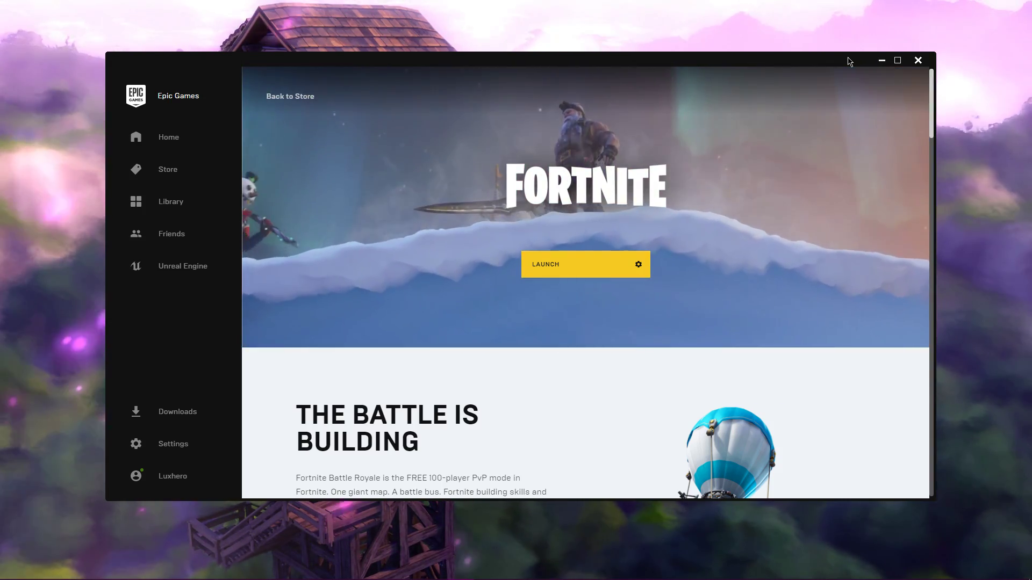
Step: Close the Epic Games Launcher window showing the Fortnite page
click(917, 61)
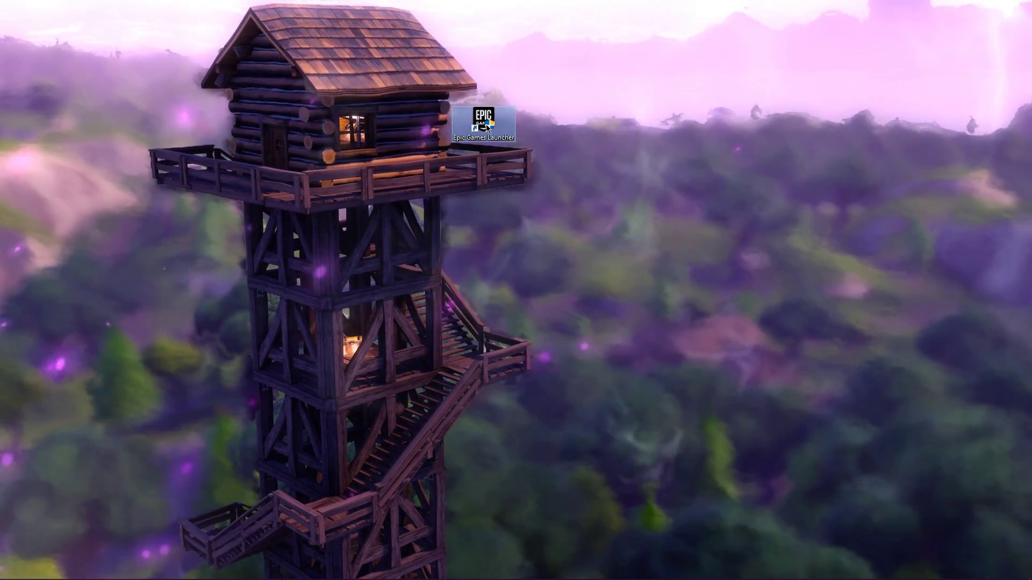
Step: Open the desktop launcher shortcut's Properties and confirm the Target ends with -http=wininet
mouse_move(897, 579)
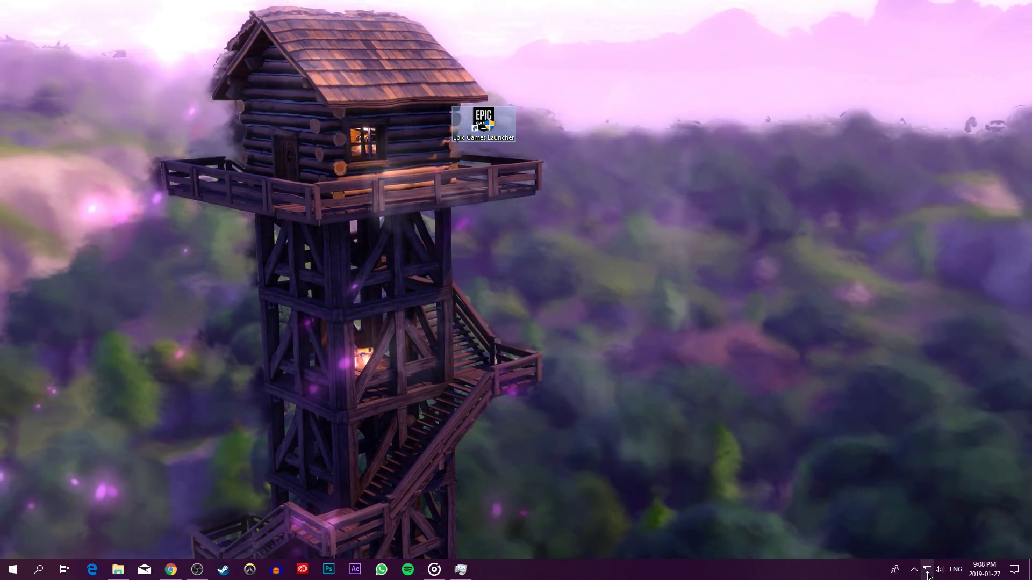
right_click(488, 124)
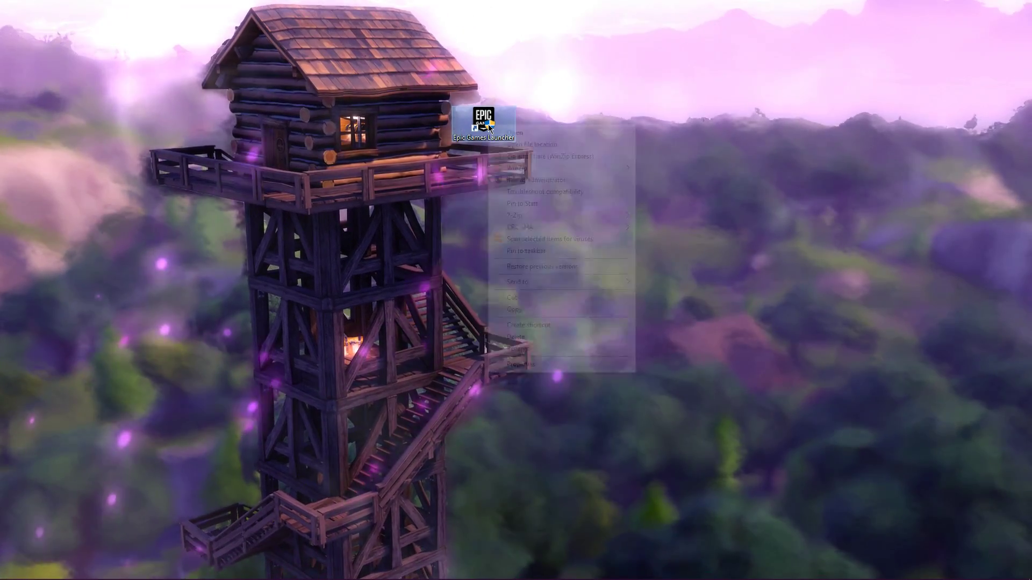
click(508, 364)
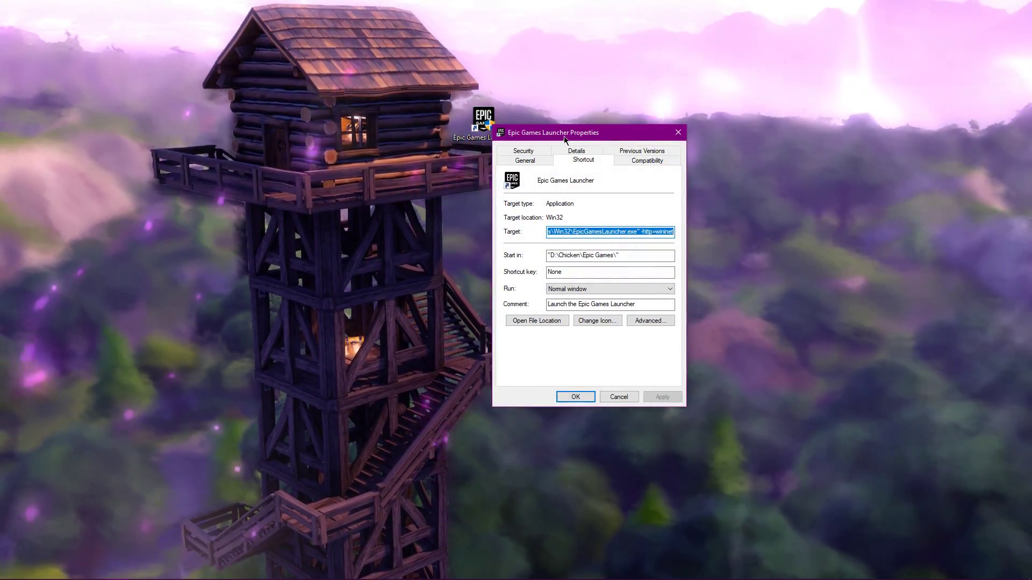
drag(568, 131, 499, 100)
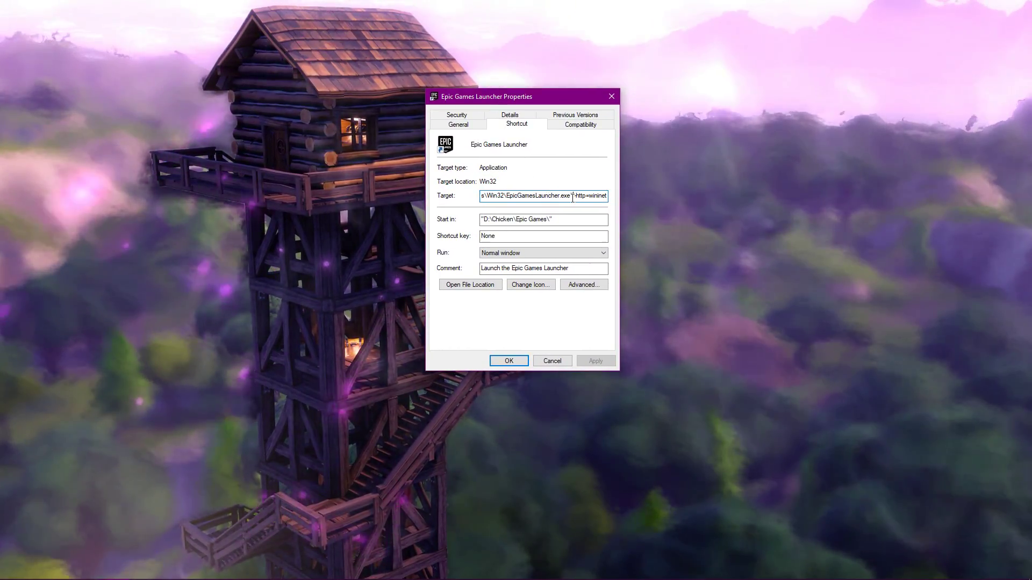
drag(580, 196, 599, 196)
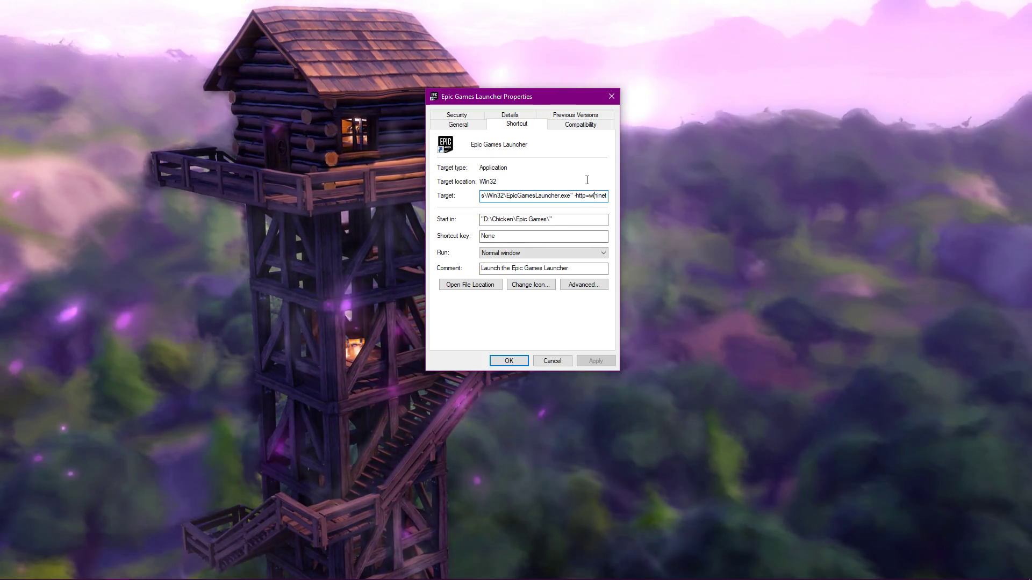
click(587, 180)
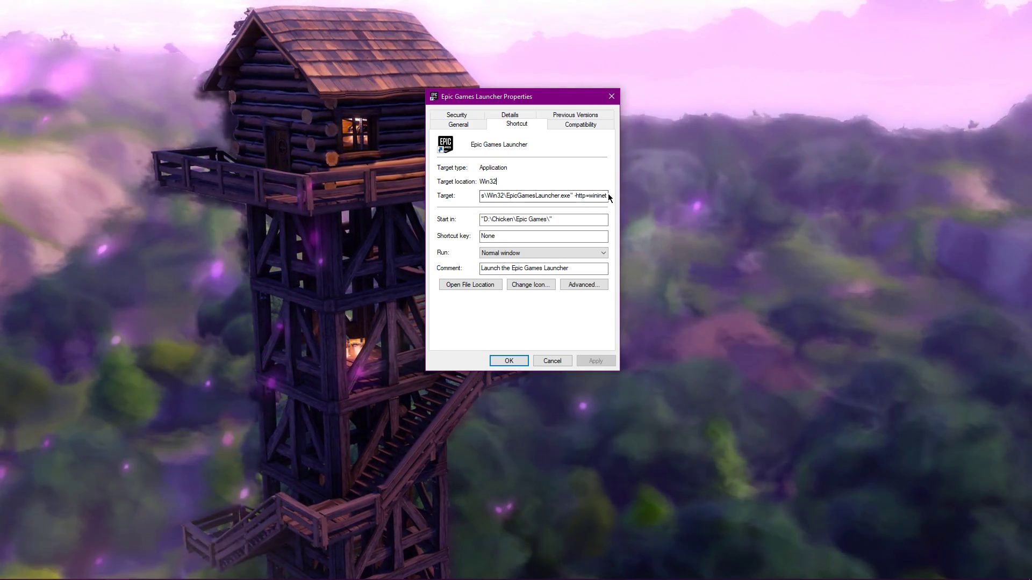
Step: Apply Windows 7 compatibility mode with run-as-administrator to the launcher shortcut
click(585, 124)
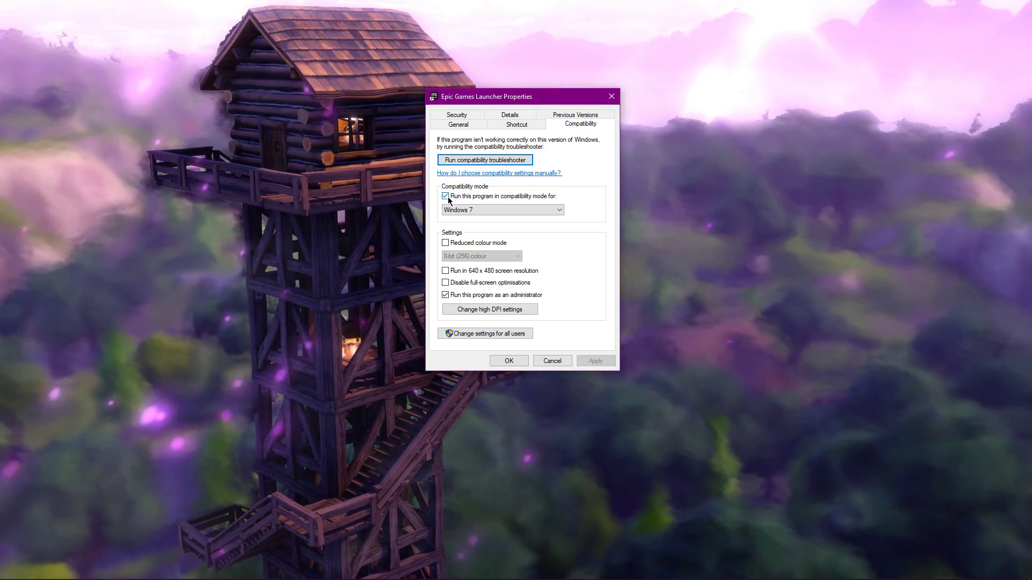
click(538, 210)
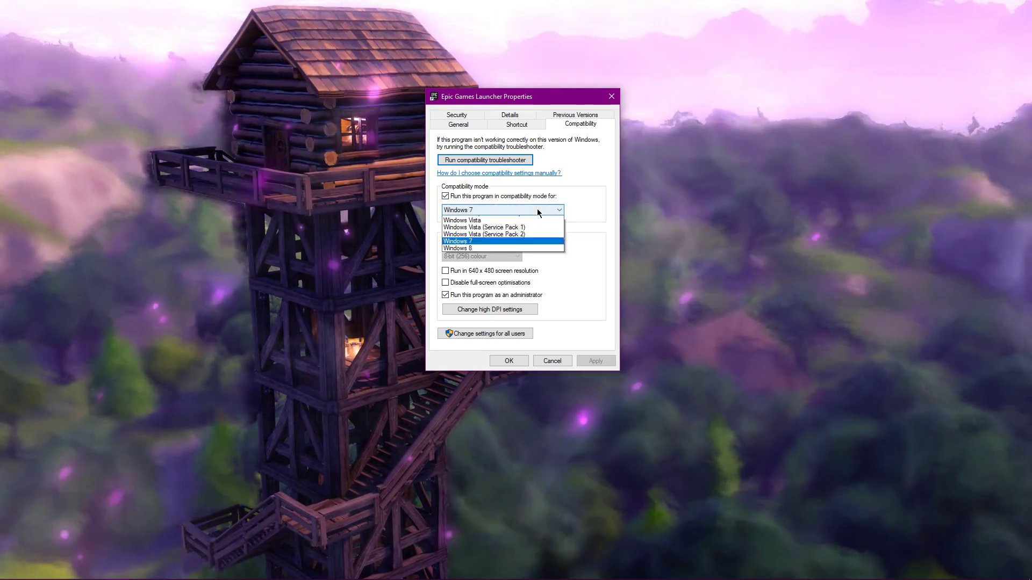
click(496, 268)
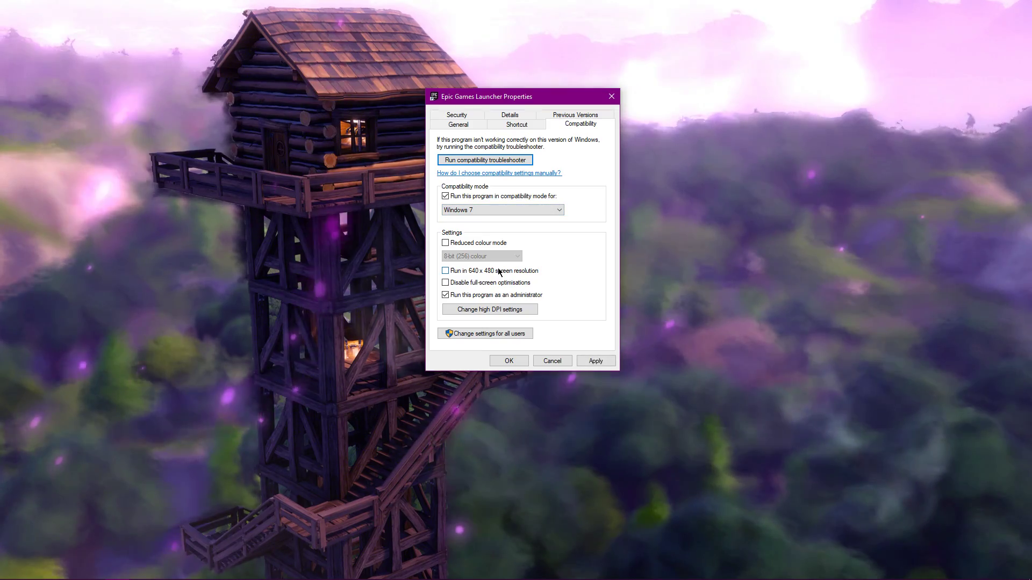
click(595, 361)
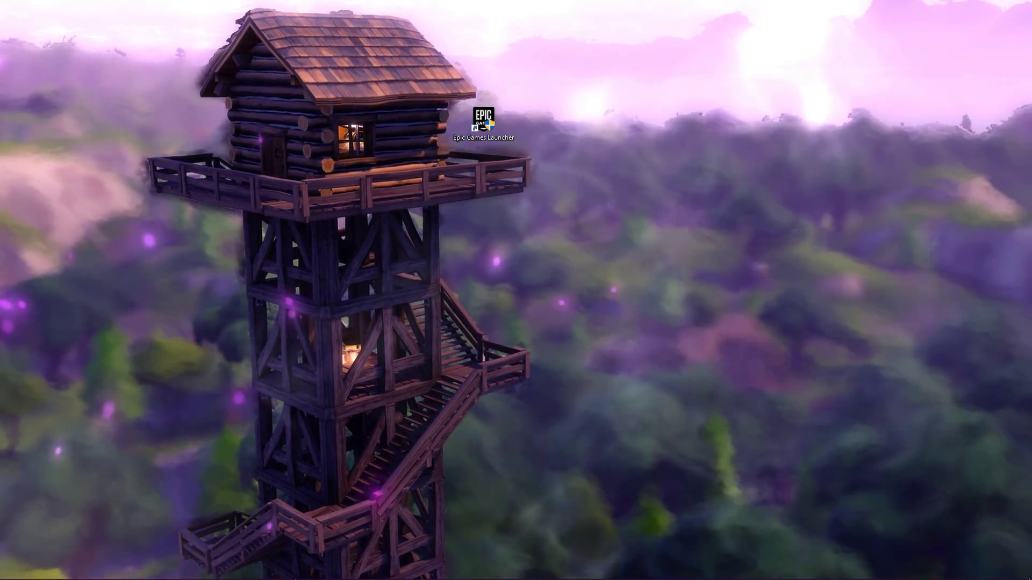
Step: Bring up Chrome on Downdetector's Fortnite status page and review its reports chart
mouse_move(176, 574)
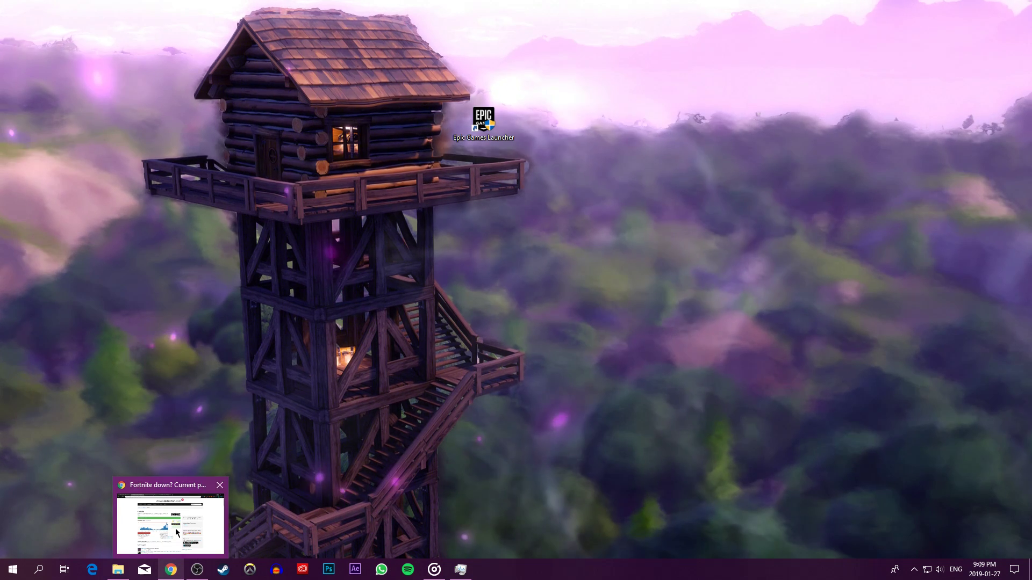
click(176, 574)
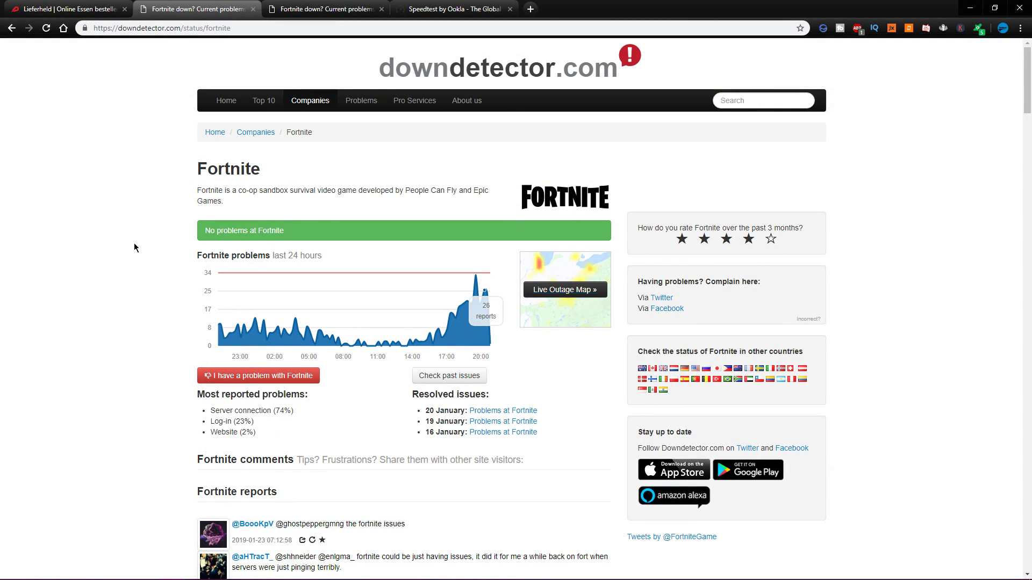
scroll(137, 227, down, 1)
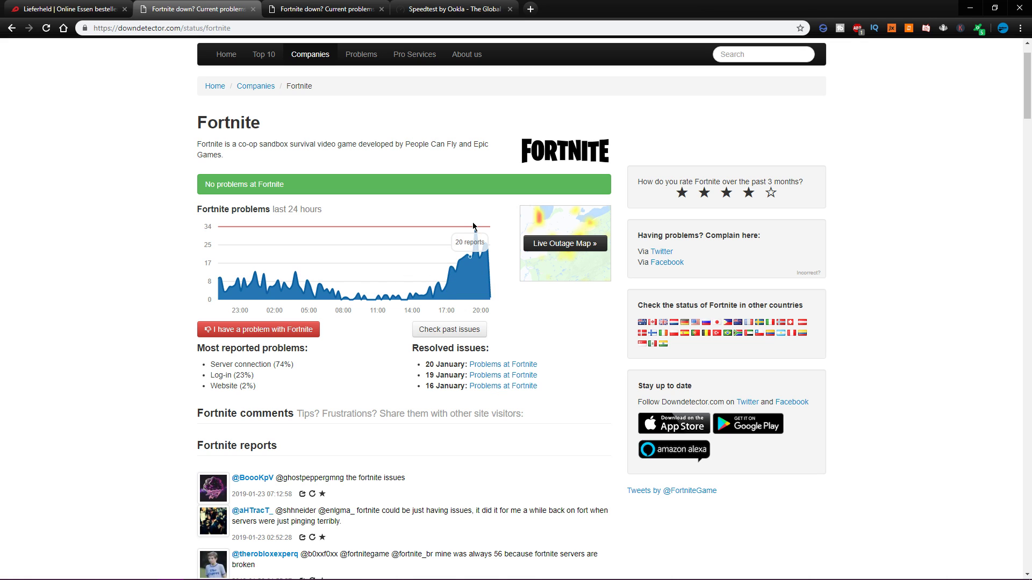
Step: Browse the Fortnite outage map across regions, then close it and return to the status page
click(329, 10)
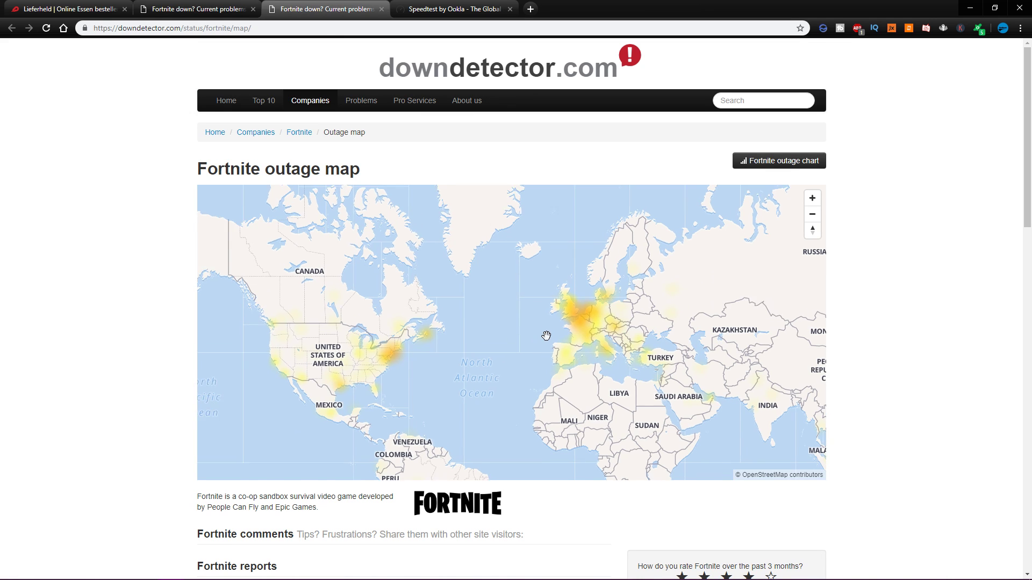
scroll(546, 336, up, 3)
drag(472, 325, 352, 341)
scroll(351, 341, down, 3)
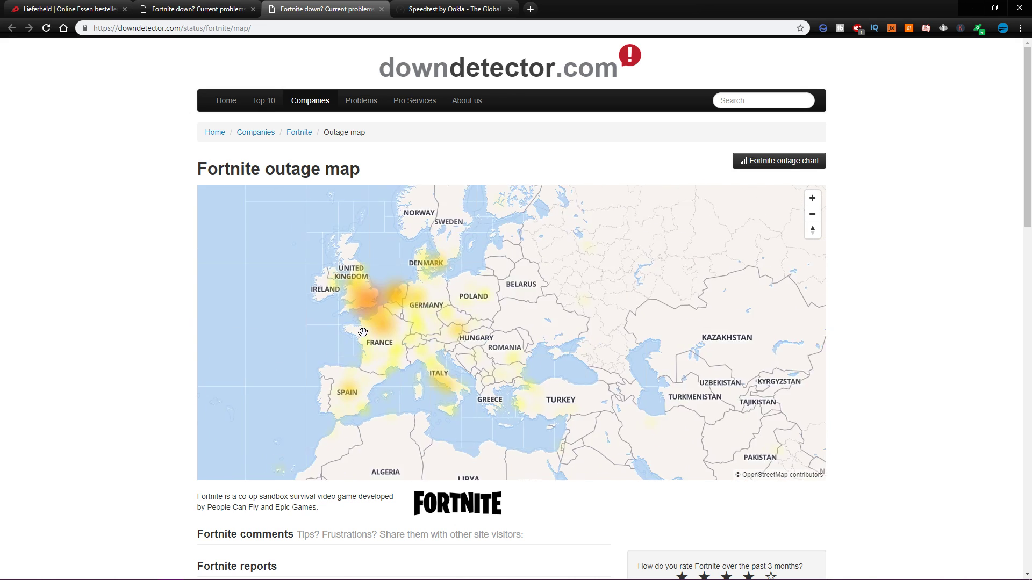
drag(231, 323, 544, 316)
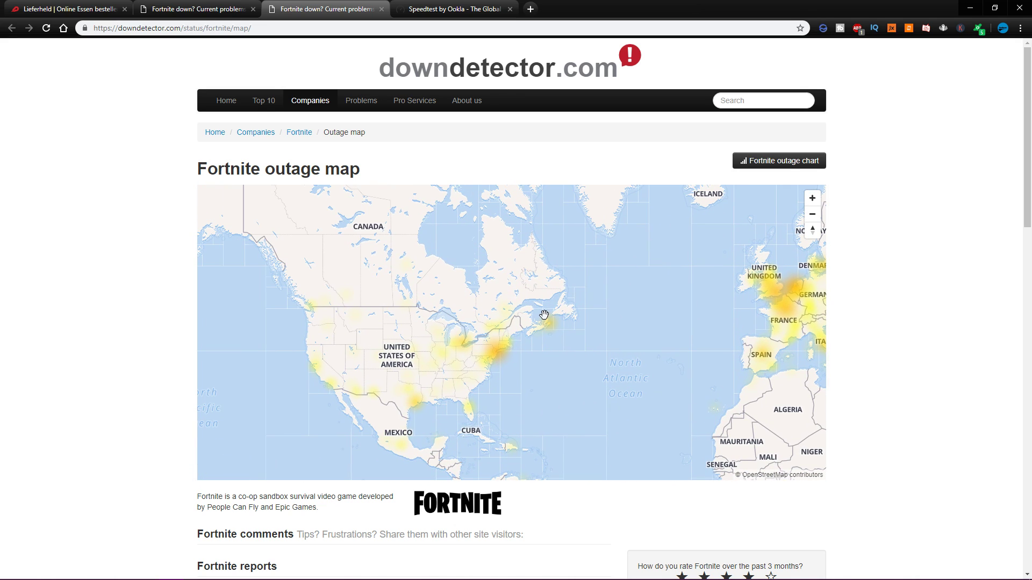
click(381, 9)
click(222, 11)
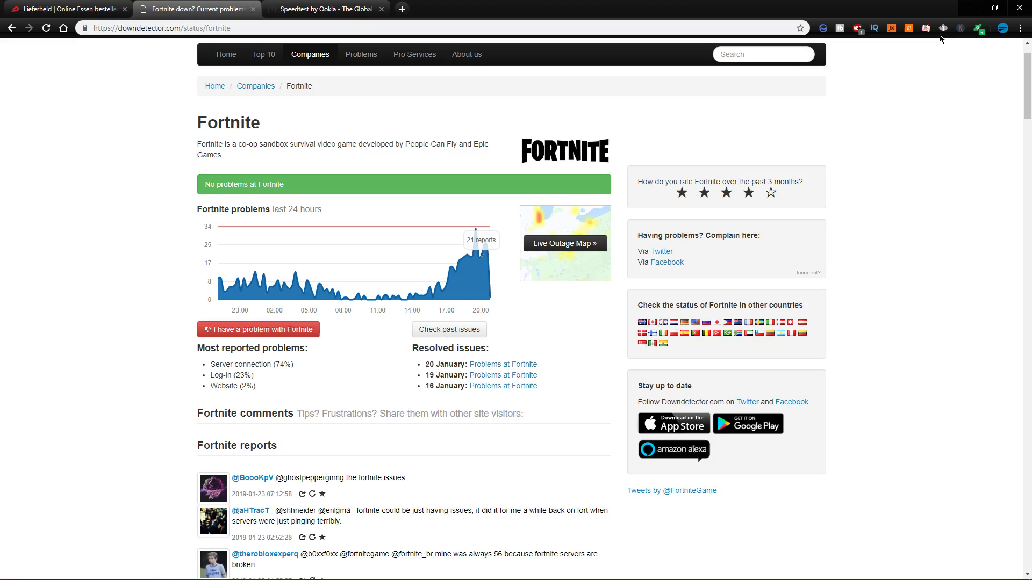
Step: Open Resource Monitor from Task Manager and inspect Steam.exe's network activity without ending it
click(970, 7)
click(460, 569)
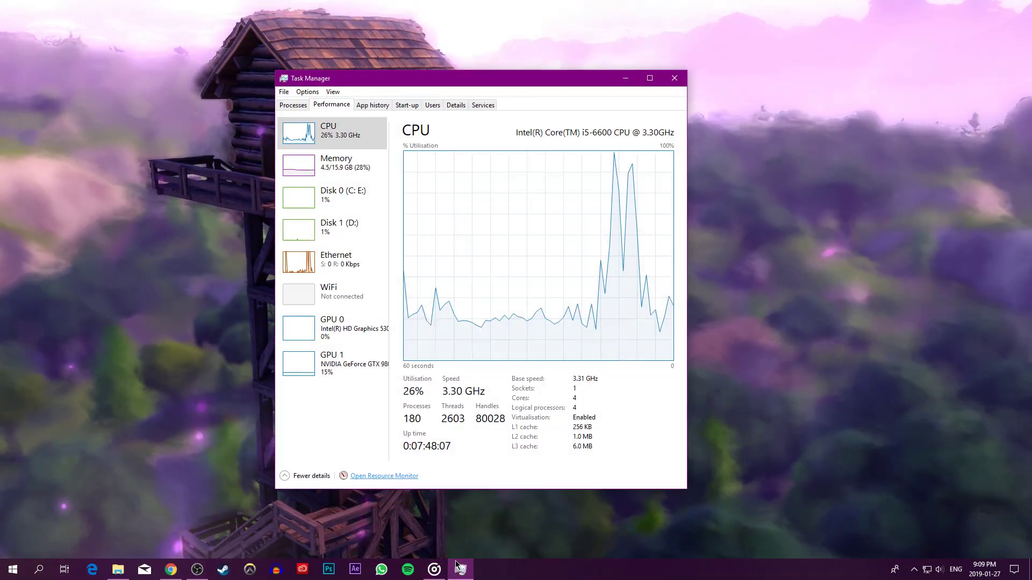
click(387, 476)
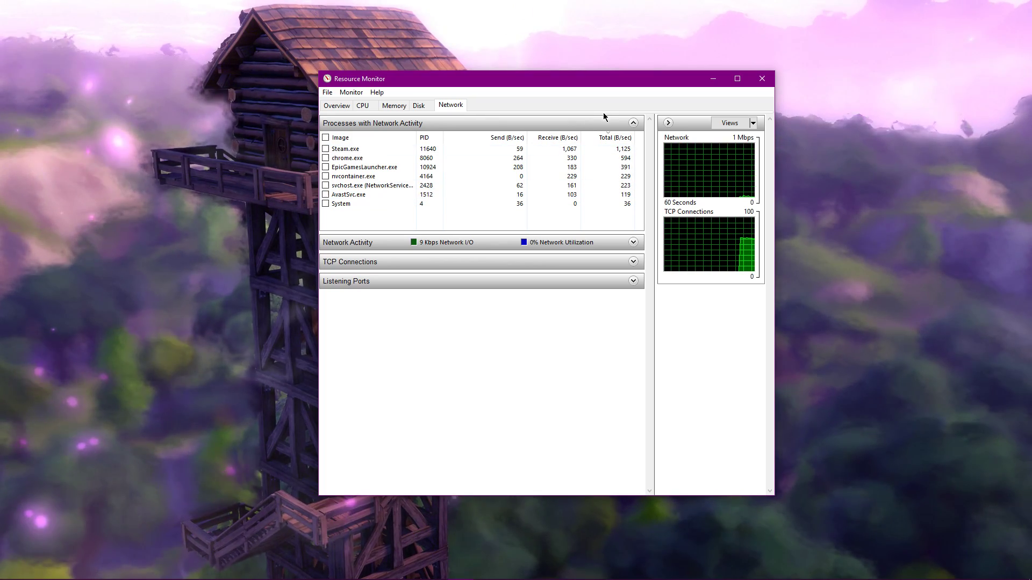
click(373, 149)
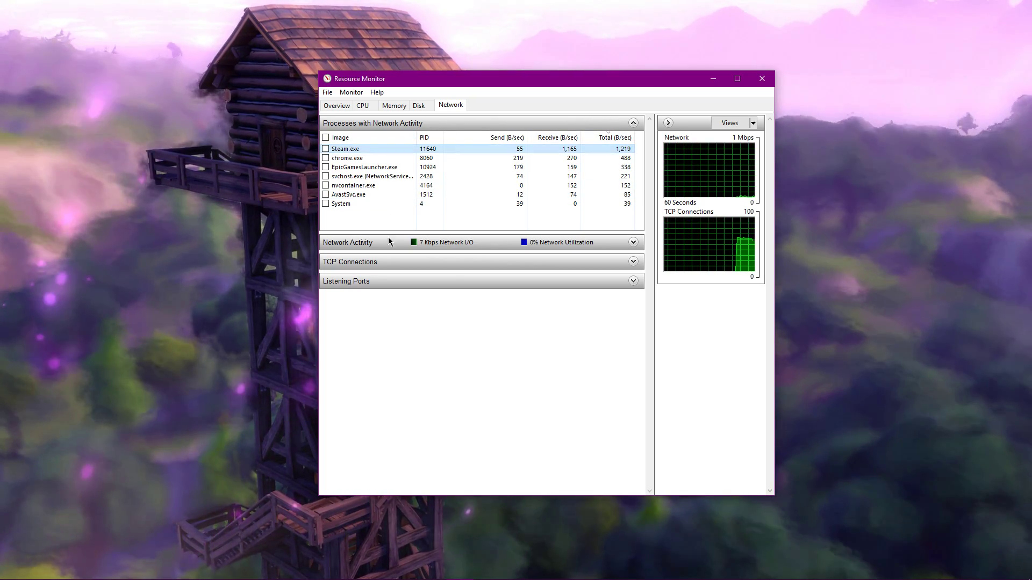
right_click(367, 150)
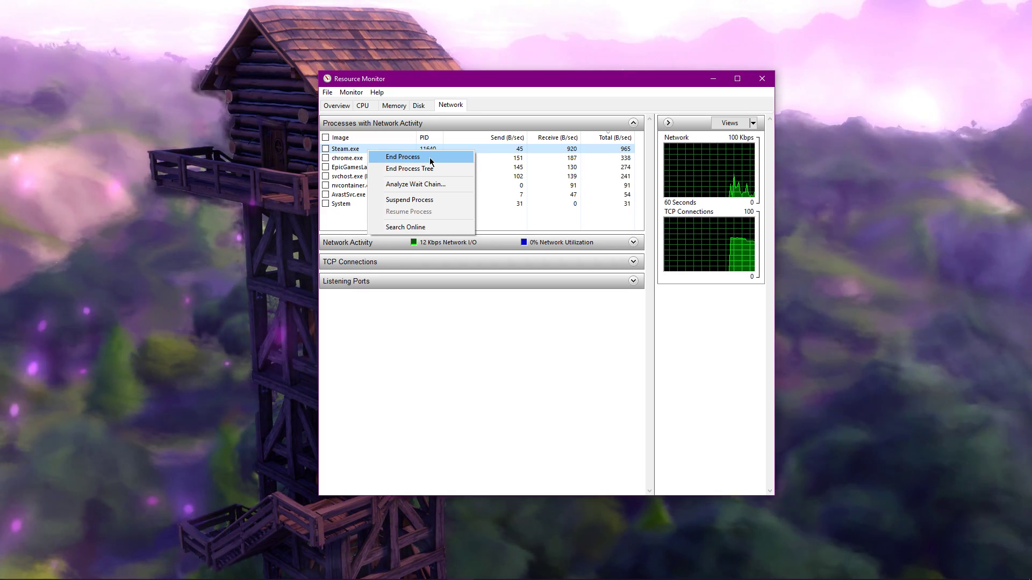
click(350, 220)
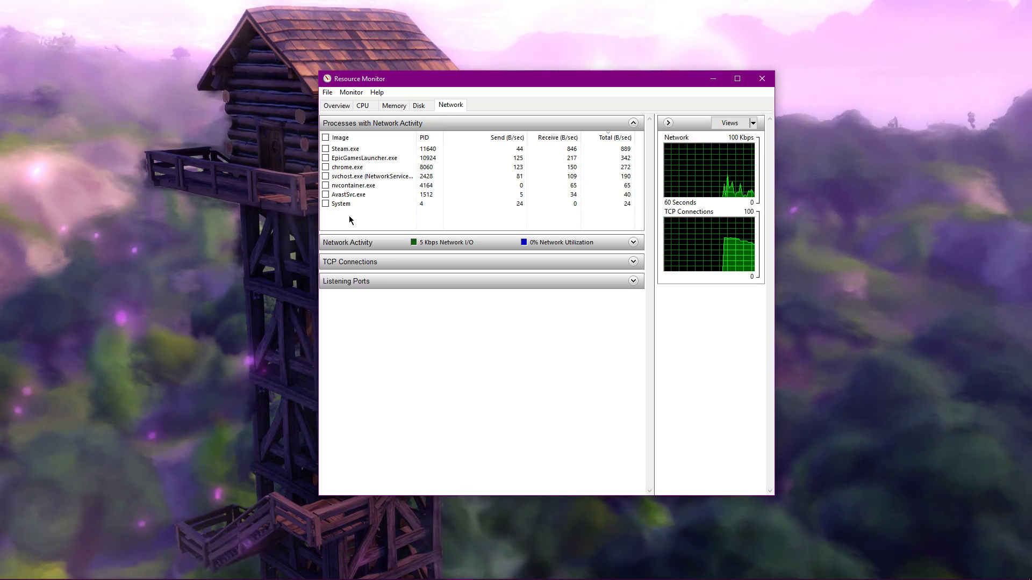
Step: Run a Speedtest in Chrome, getting 14 ms ping and about 48 Mbps download
click(763, 78)
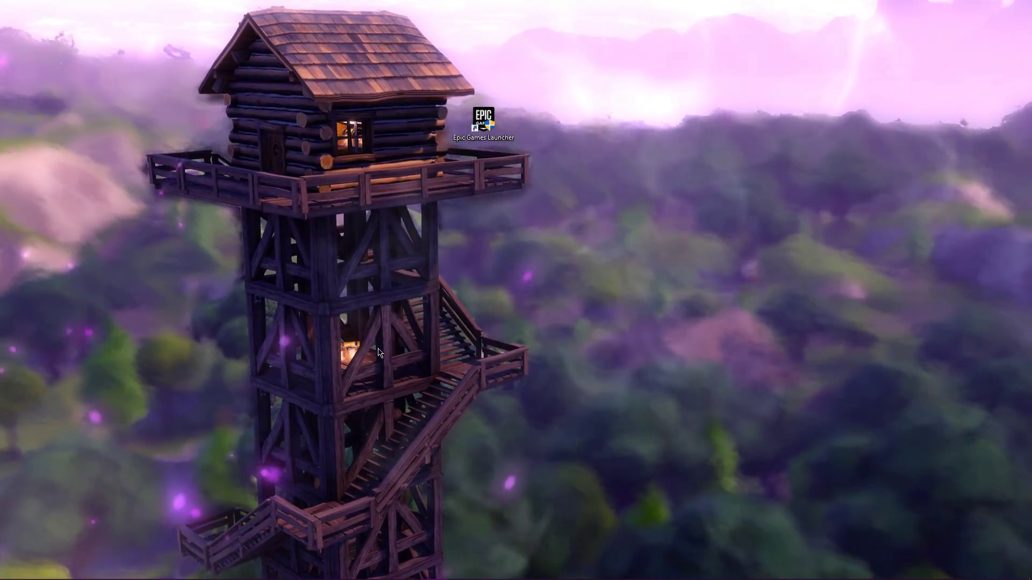
click(240, 571)
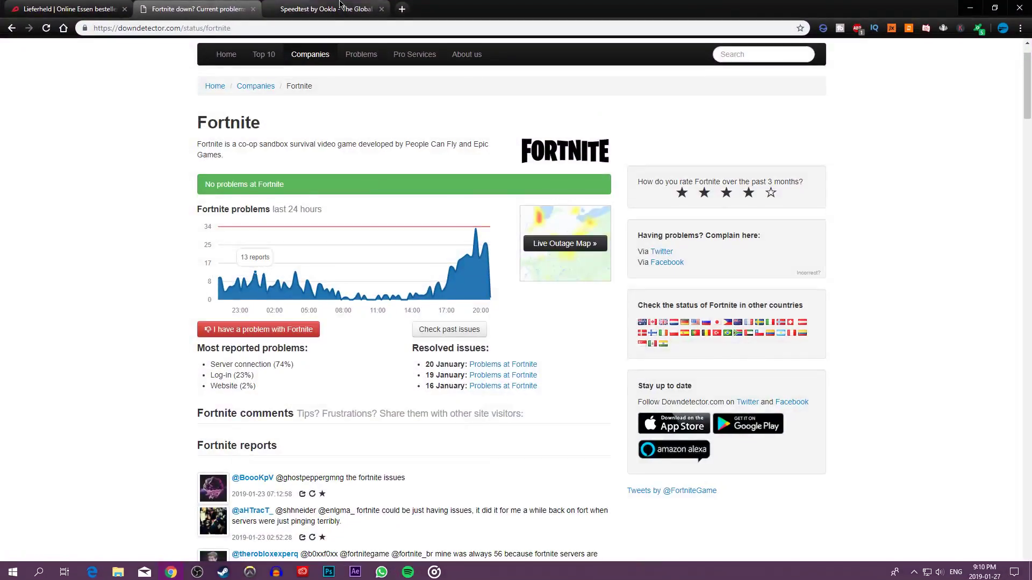
click(325, 9)
click(458, 237)
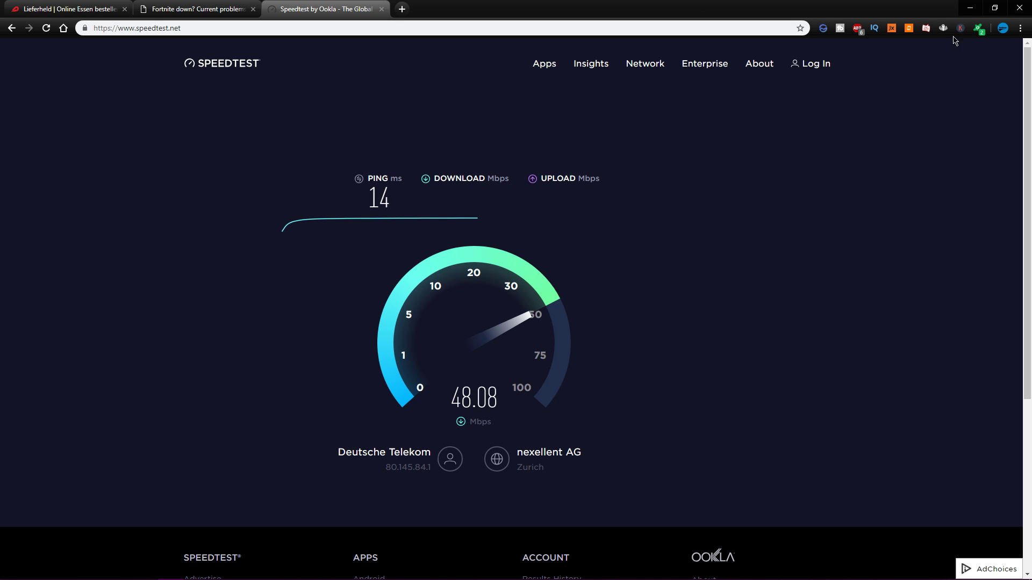
click(966, 8)
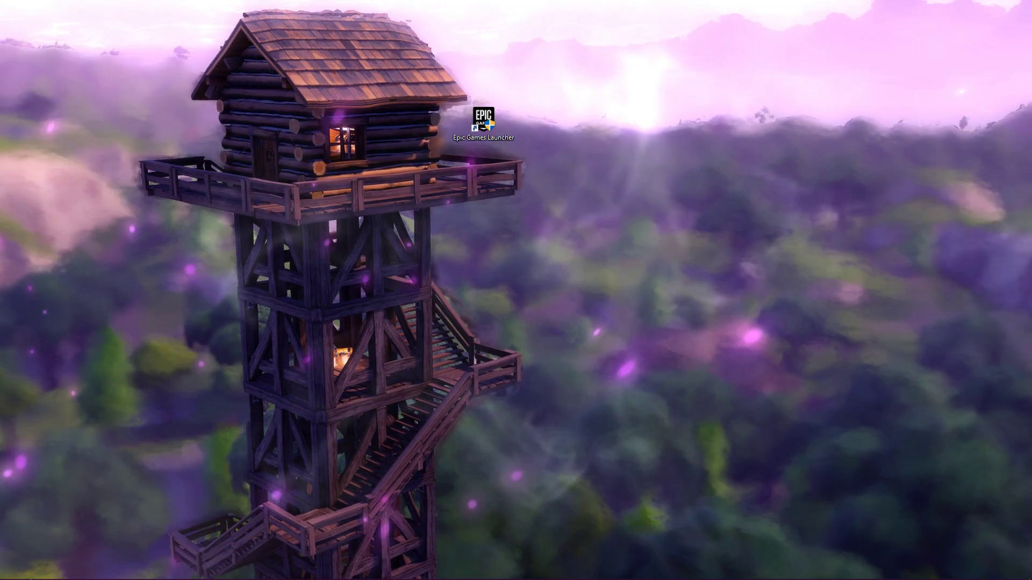
Step: Open the %temp% folder and delete all 35 items in it
click(35, 575)
text(%)
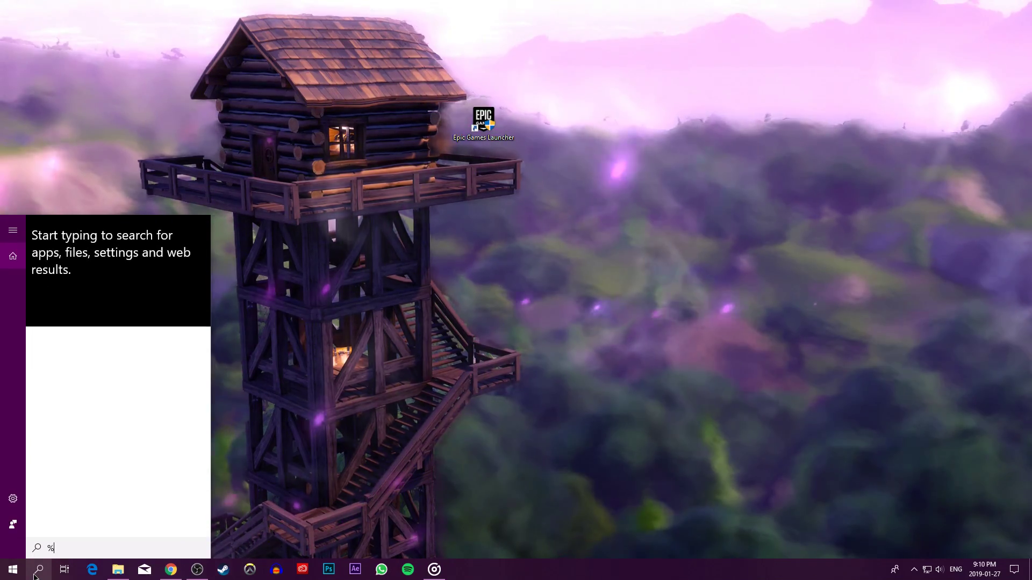
text(temp%)
key(Return)
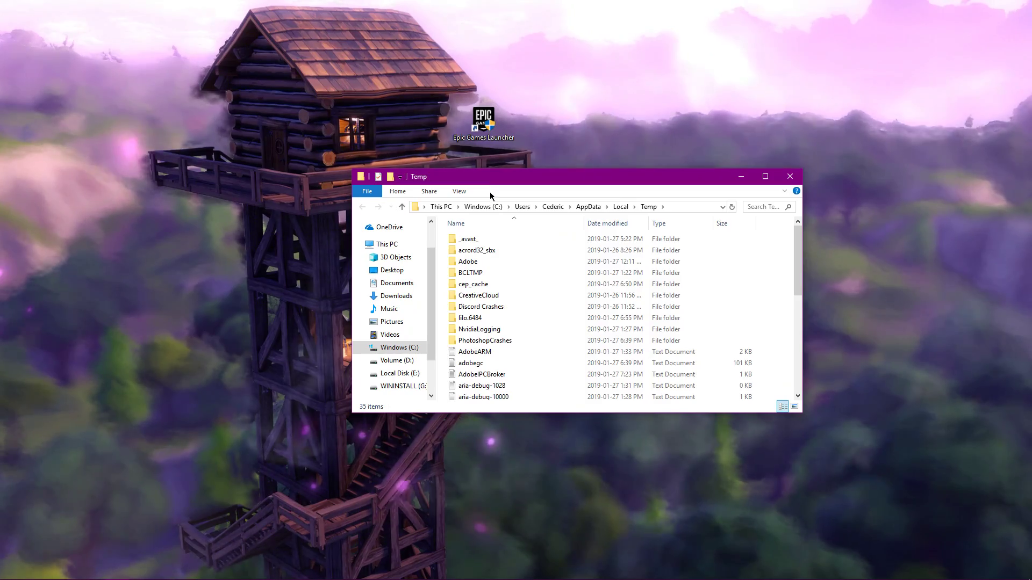
key(ctrl+a)
right_click(536, 273)
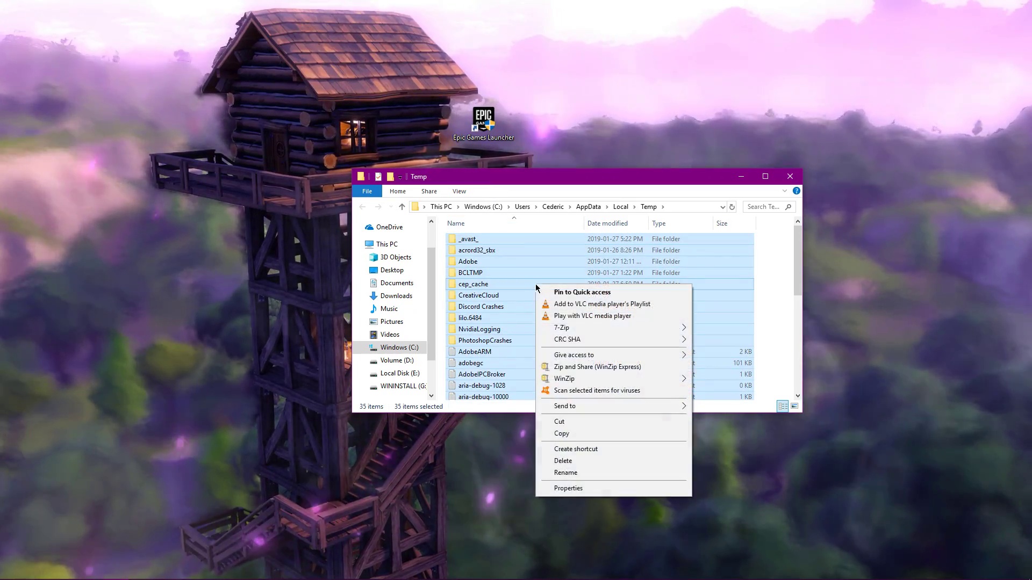
click(565, 458)
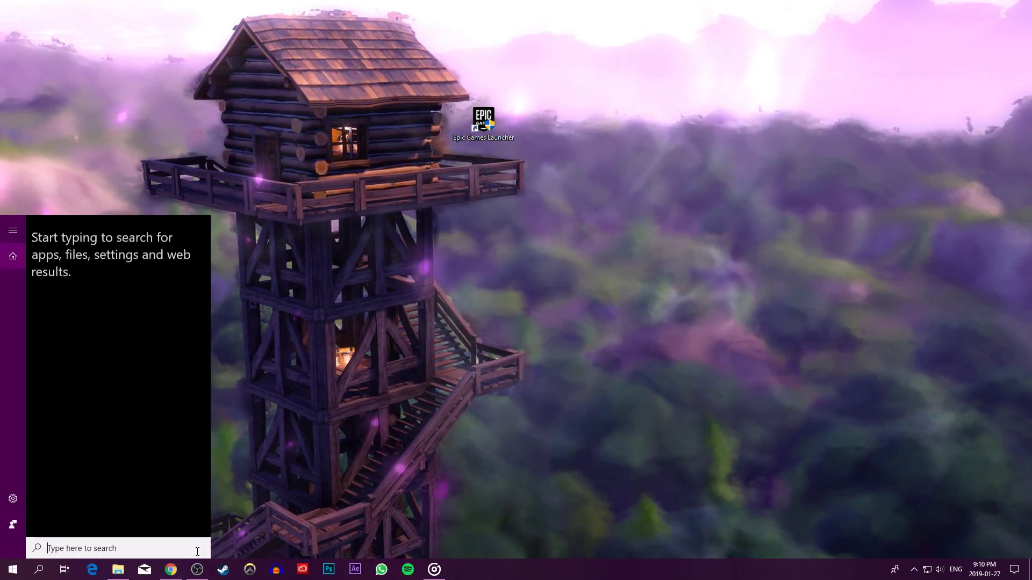
Step: In Command Prompt, run ipconfig /flushdns and ping google.com, then exit
text(cmd)
key(Return)
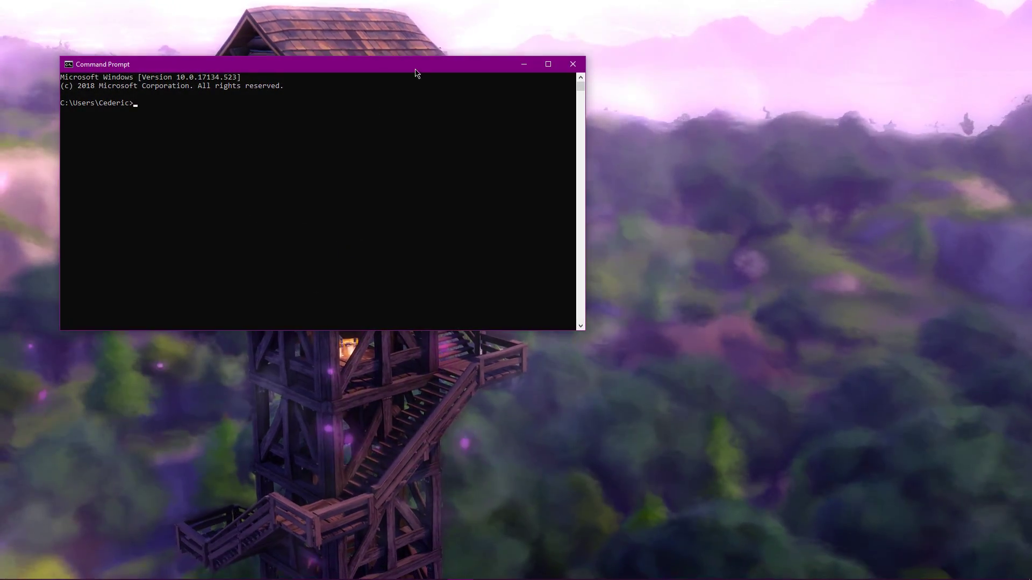
drag(390, 67, 601, 73)
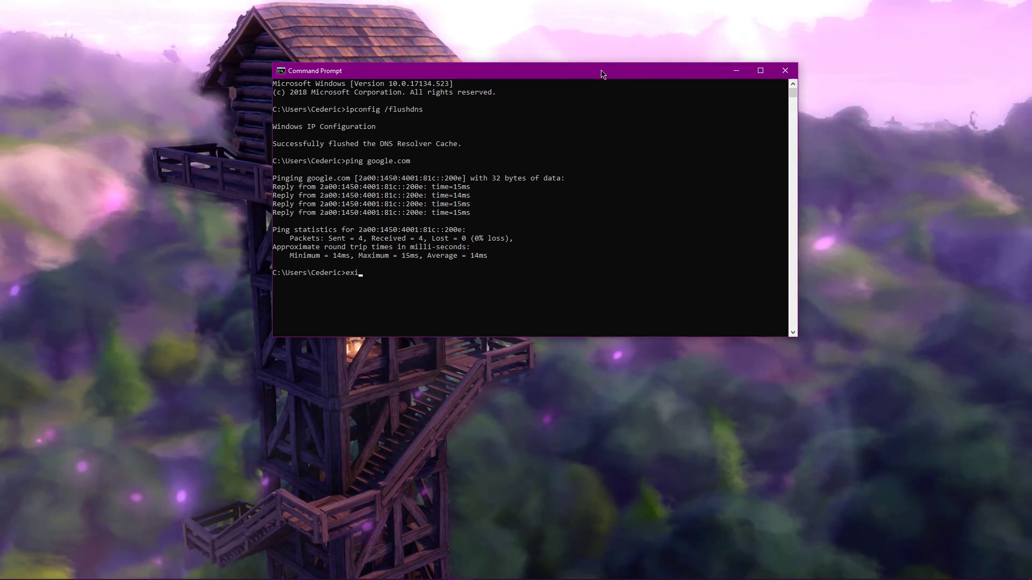
key(Return)
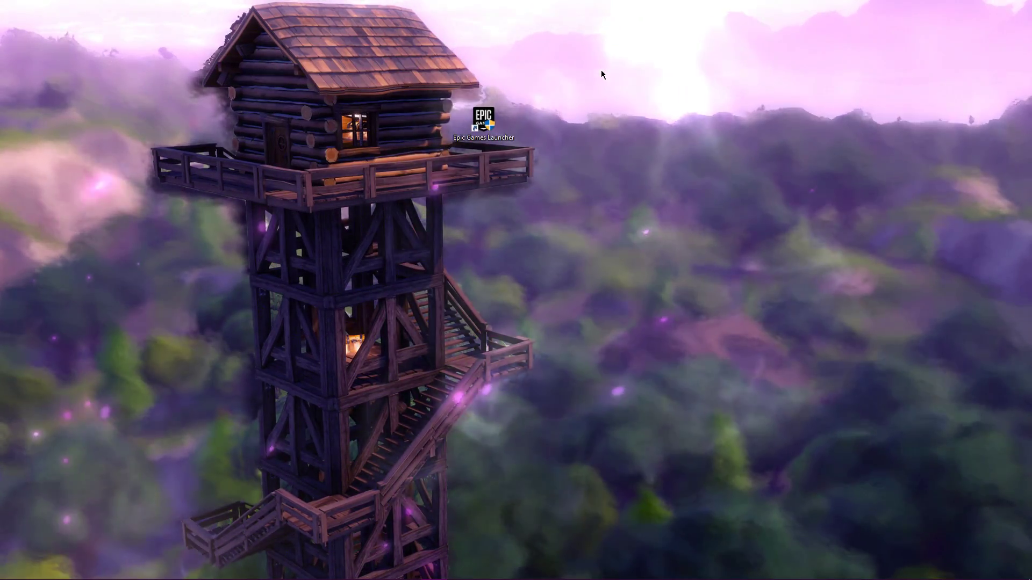